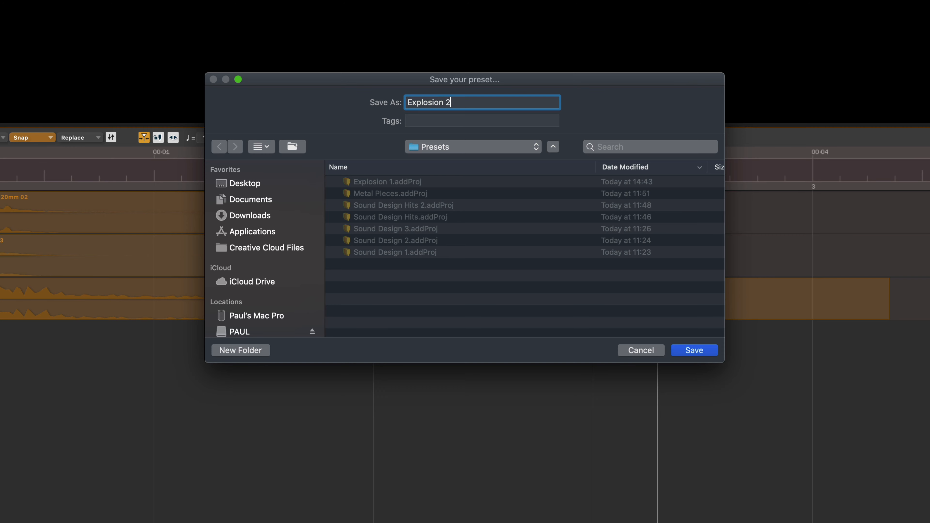
Save the preset as Explosion 2 and insert it from the library into the timeline at 00:00:01:05.
{"action": "key", "text": "Return"}
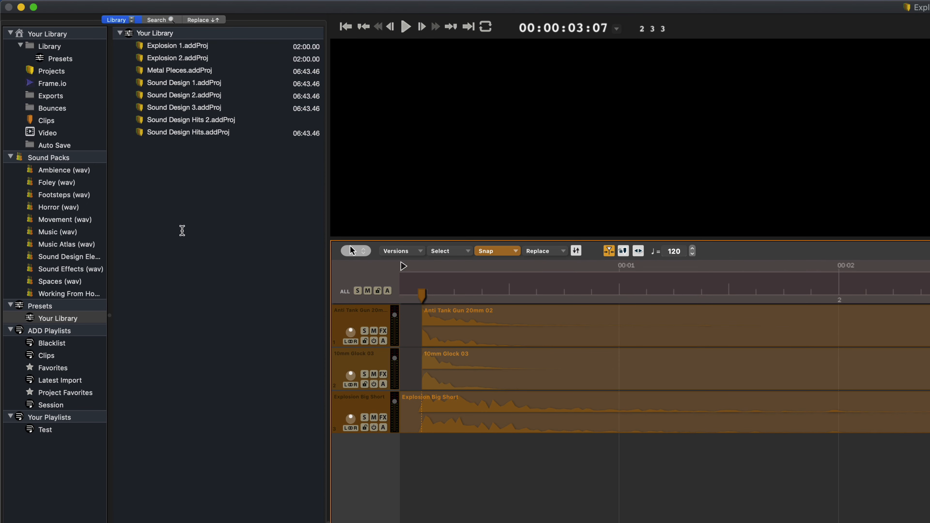
{"action": "left_click", "coordinate": [185, 57]}
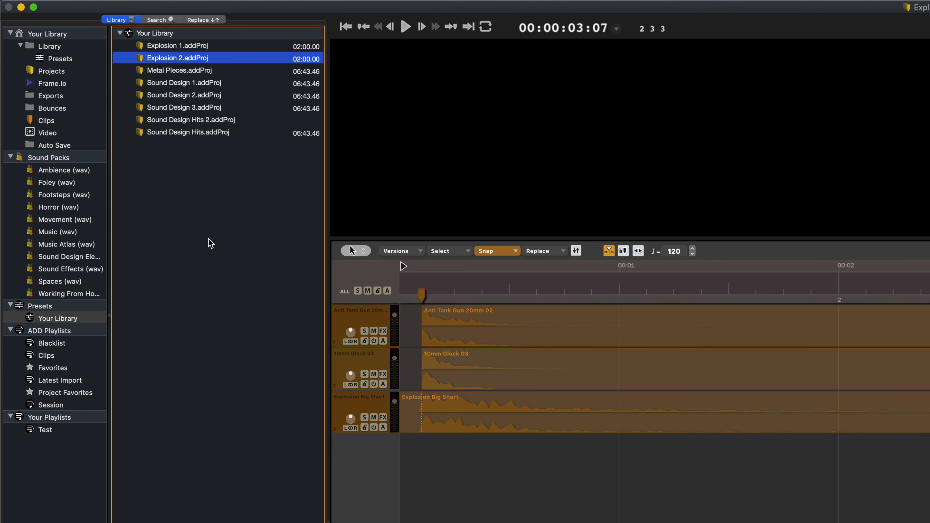
{"action": "left_click", "coordinate": [663, 288]}
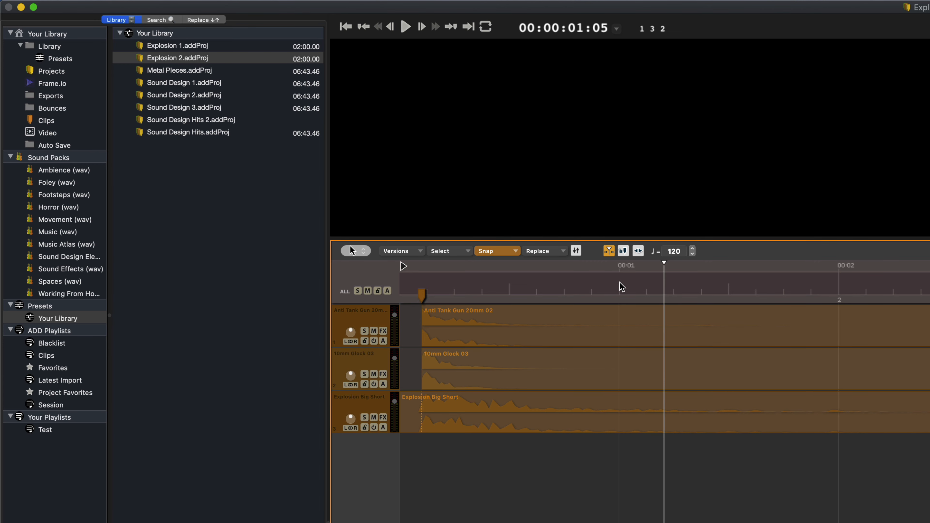
{"action": "double_click", "coordinate": [169, 58]}
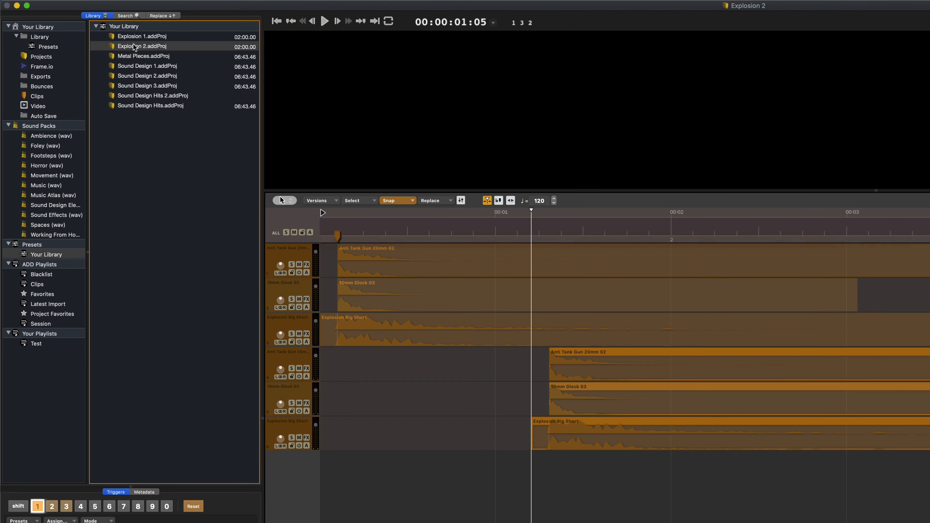
Play back the timeline from 00:00:00:24 to hear the second explosion.
{"action": "left_click", "coordinate": [490, 231]}
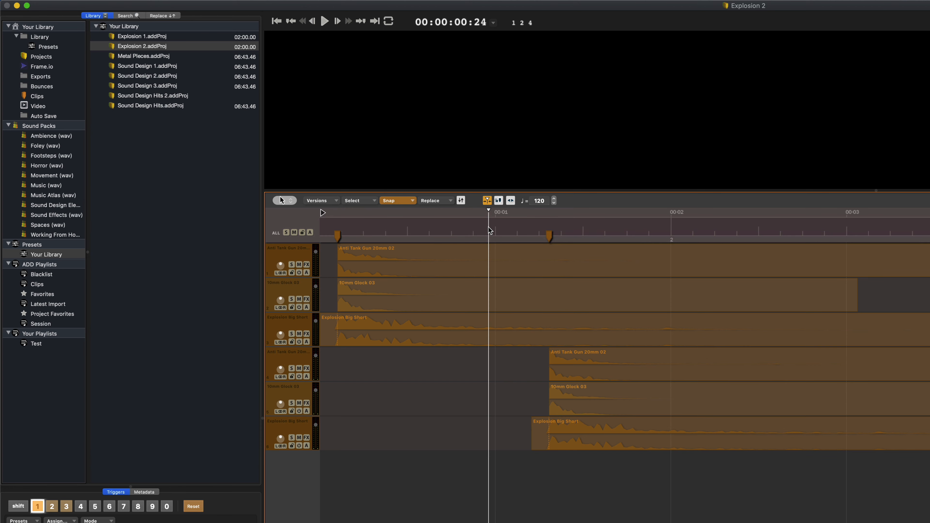
{"action": "key", "text": "space"}
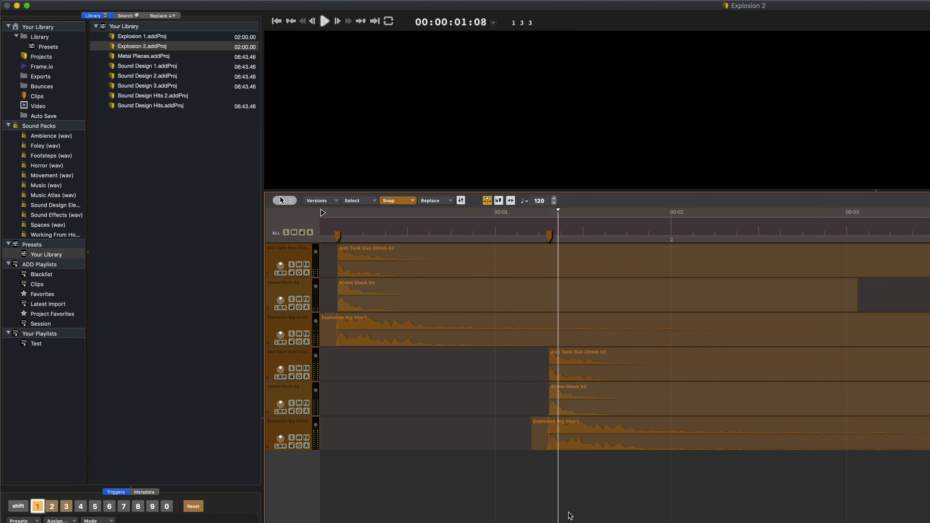
{"action": "key", "text": "space"}
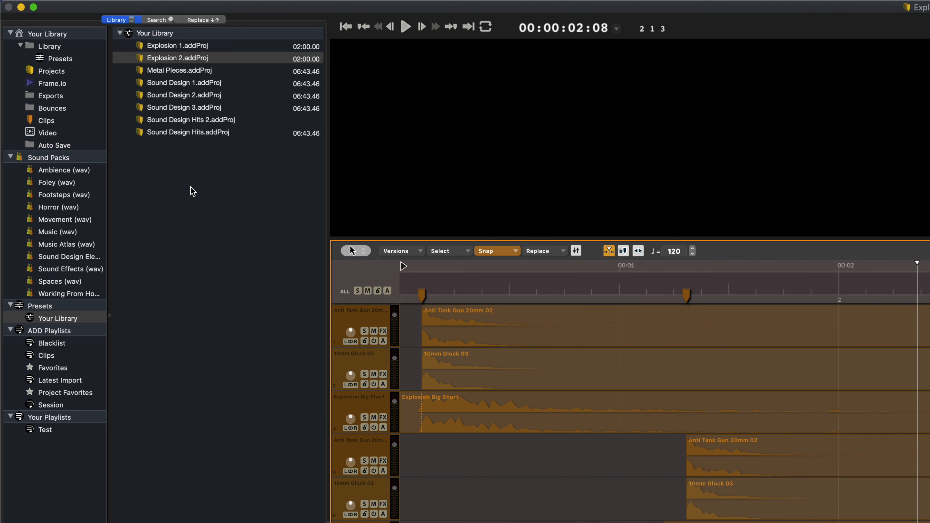
Insert the Sound Design 1 preset after the explosions, at about two seconds, and play back the combined sequence.
{"action": "left_click", "coordinate": [167, 83]}
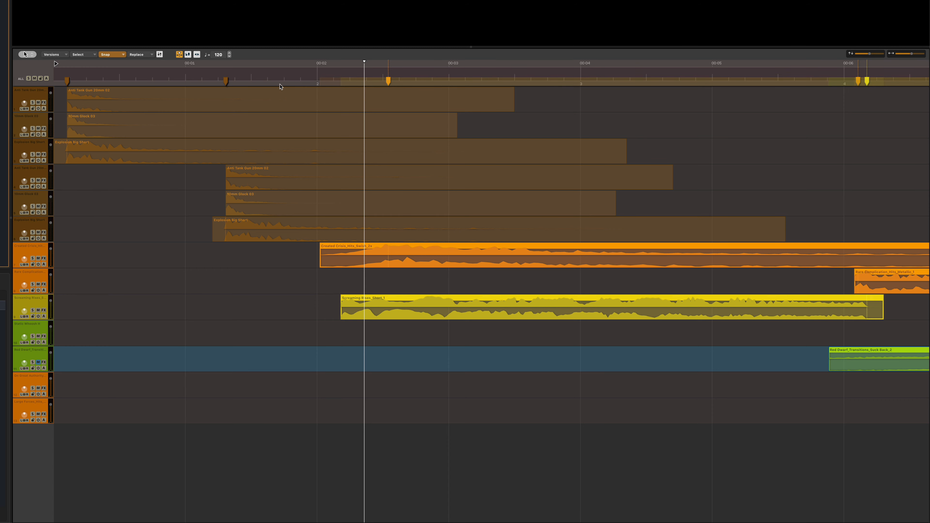
{"action": "left_click", "coordinate": [285, 78]}
{"action": "key", "text": "space"}
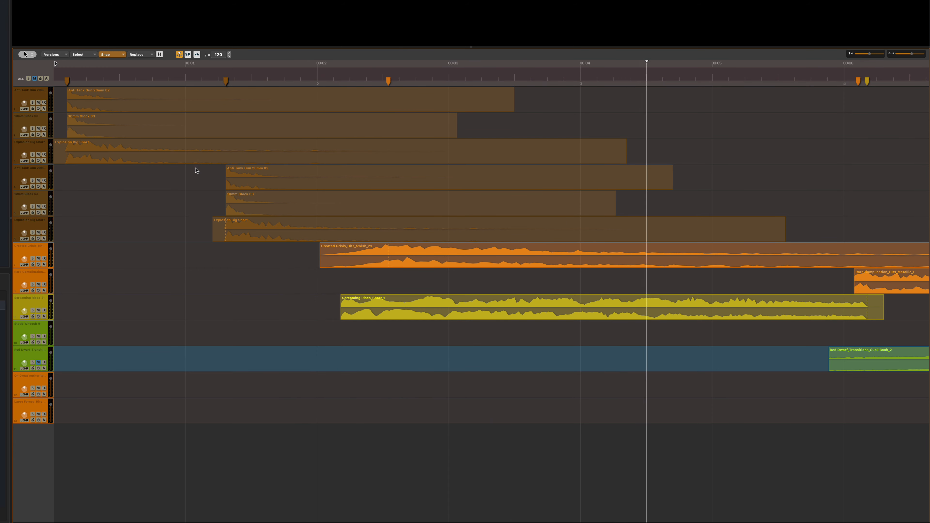
{"action": "left_click", "coordinate": [190, 174]}
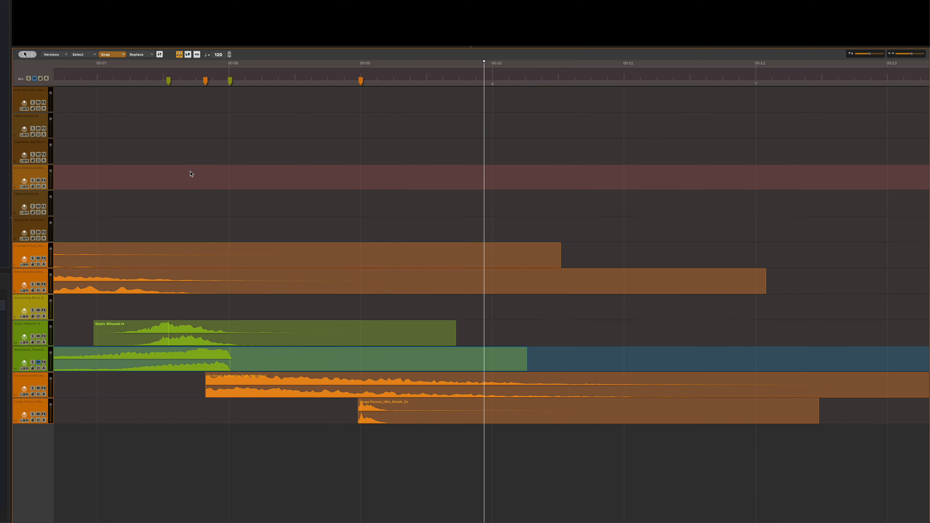
Insert another copy of the Sound Design 1 preset into the timeline at 00:00:09:23.
{"action": "key", "text": "super+minus"}
{"action": "key", "text": "super+minus"}
{"action": "key", "text": "super+minus"}
{"action": "key", "text": "super+minus"}
{"action": "key", "text": "super+minus"}
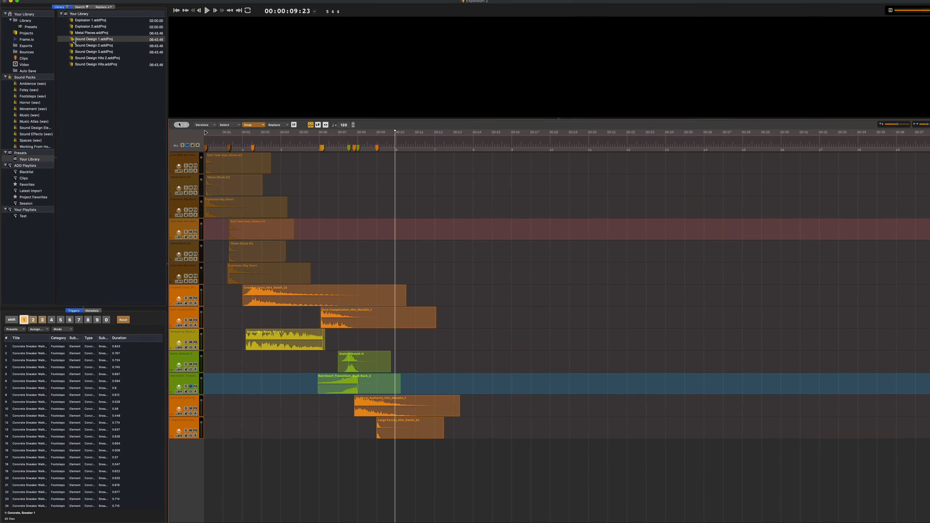
{"action": "double_click", "coordinate": [73, 41]}
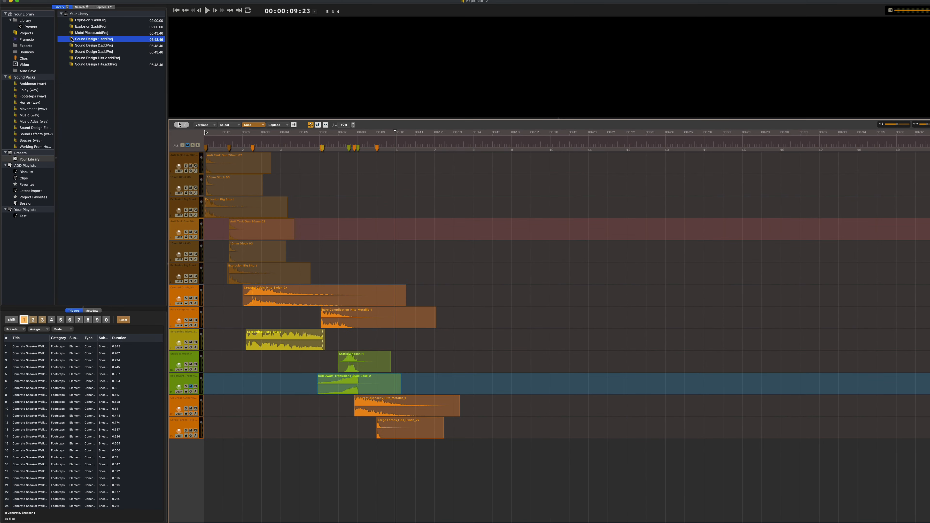
Insert the Metal Pieces preset into the timeline at 00:00:15:23.
{"action": "left_click", "coordinate": [492, 365]}
{"action": "scroll", "coordinate": [492, 366], "scroll_direction": "down", "scroll_amount": 5}
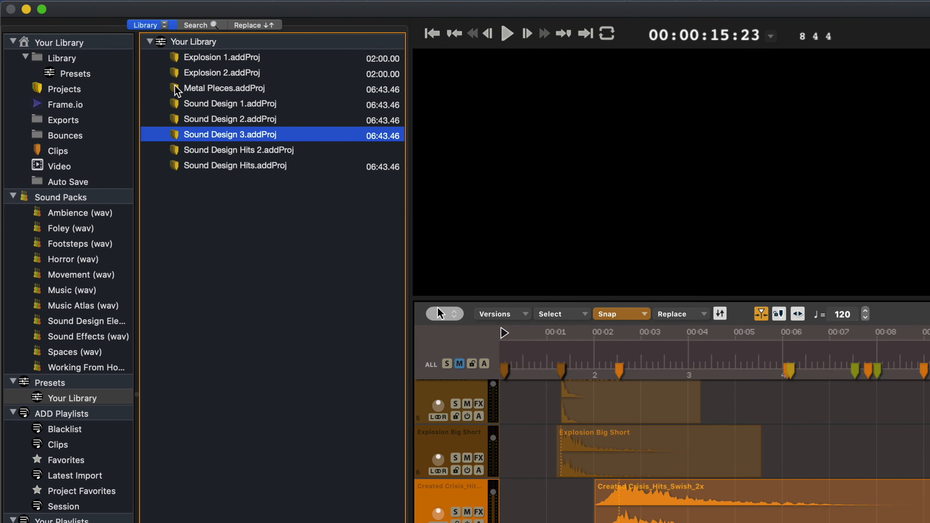
{"action": "double_click", "coordinate": [177, 90]}
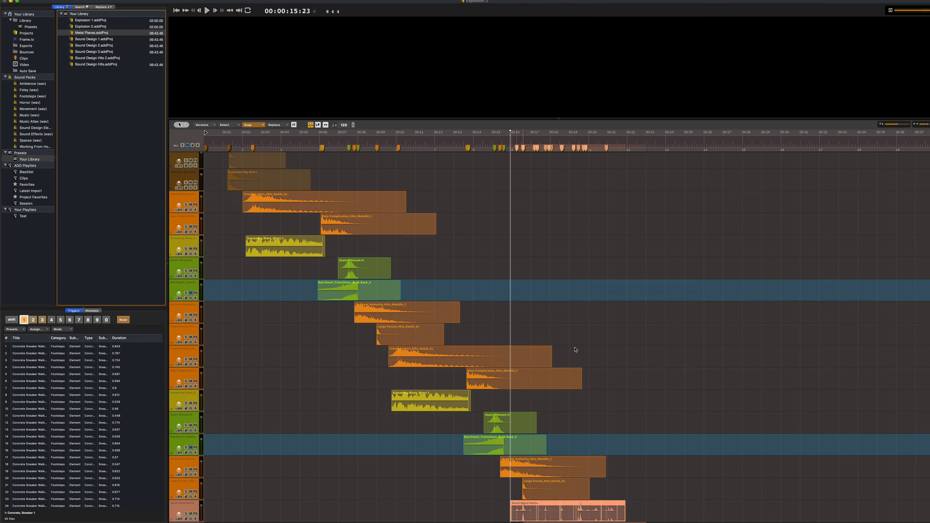
{"action": "scroll", "coordinate": [575, 350], "scroll_direction": "down", "scroll_amount": 5}
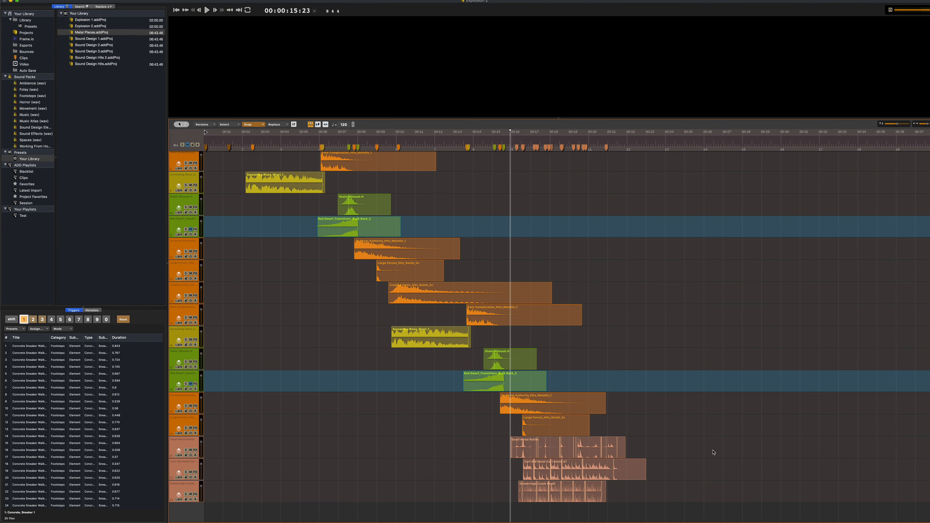
{"action": "key", "text": "super+equal"}
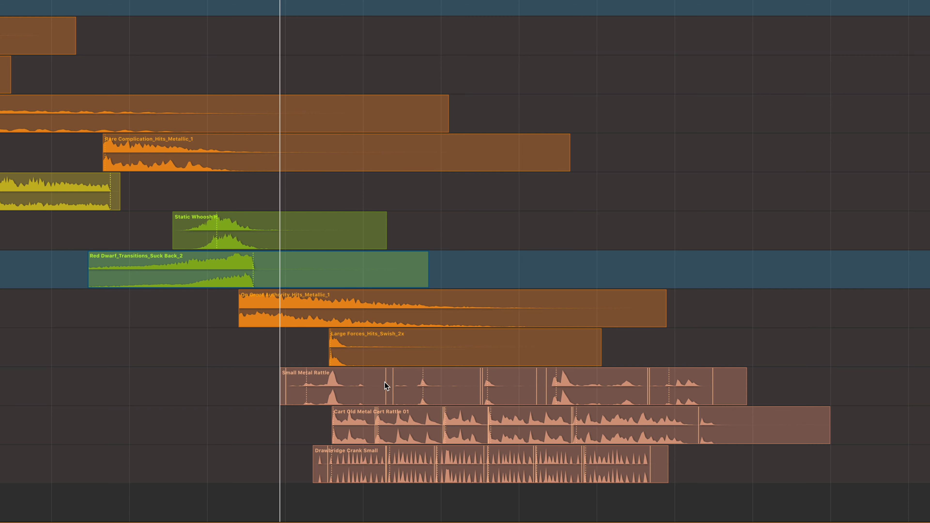
Split the Small Metal Rattle, Cart Old Metal Cart Rattle 01 and Drawbridge Crank Small clips into separate pieces together.
{"action": "left_click", "coordinate": [384, 382]}
{"action": "left_click", "coordinate": [517, 427]}
{"action": "left_click", "coordinate": [474, 466]}
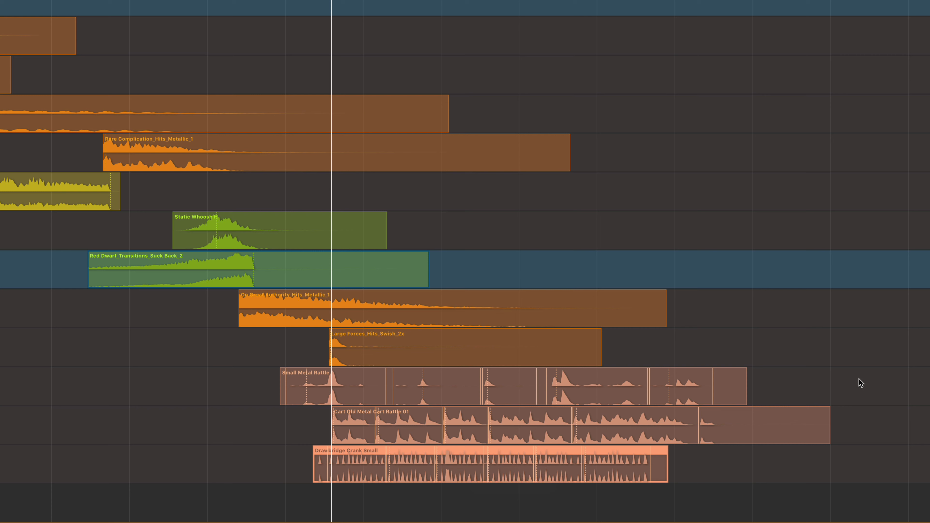
{"action": "left_click_drag", "start_coordinate": [859, 382], "coordinate": [337, 455]}
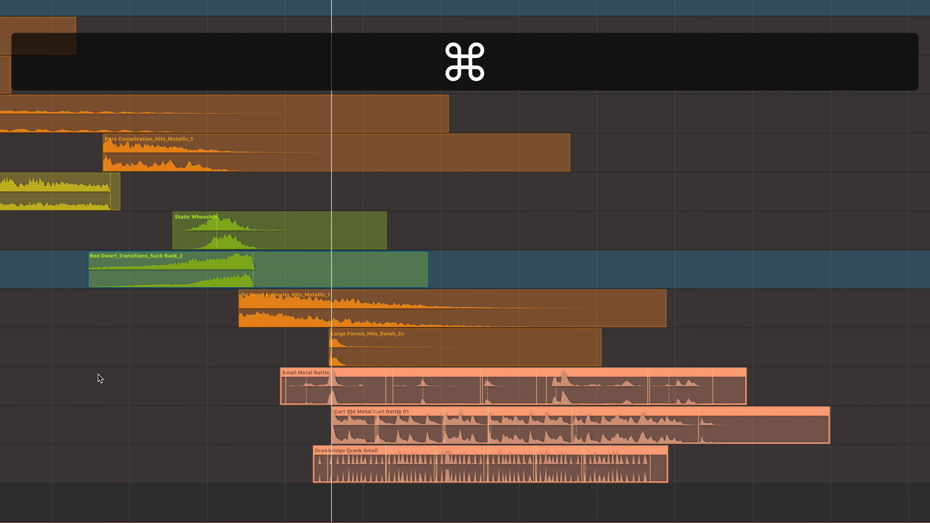
{"action": "key", "text": "super+d"}
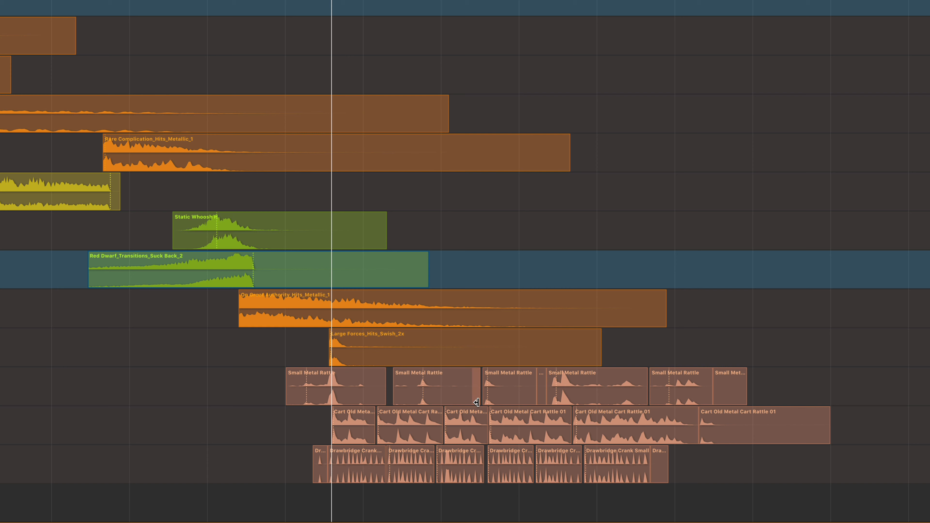
Move the second Small Metal Rattle piece ahead of the first one and delete the first piece.
{"action": "left_click_drag", "start_coordinate": [462, 397], "coordinate": [230, 397]}
{"action": "left_click_drag", "start_coordinate": [355, 398], "coordinate": [416, 399]}
{"action": "key", "text": "Delete"}
{"action": "left_click", "coordinate": [524, 385]}
{"action": "key", "text": "ctrl+shift+Up"}
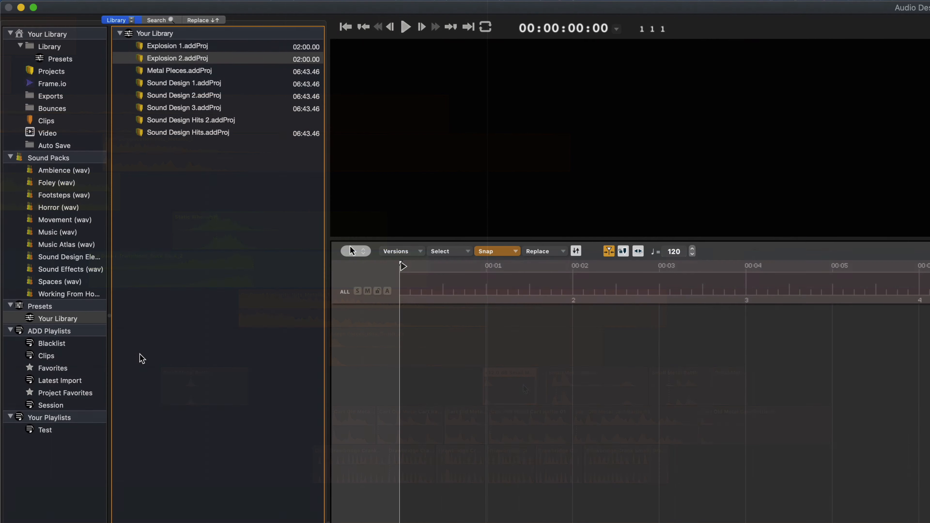
Insert the Explosion 2 preset at the start of the empty timeline and play it back.
{"action": "double_click", "coordinate": [145, 57]}
{"action": "left_click", "coordinate": [592, 499]}
{"action": "key", "text": "space"}
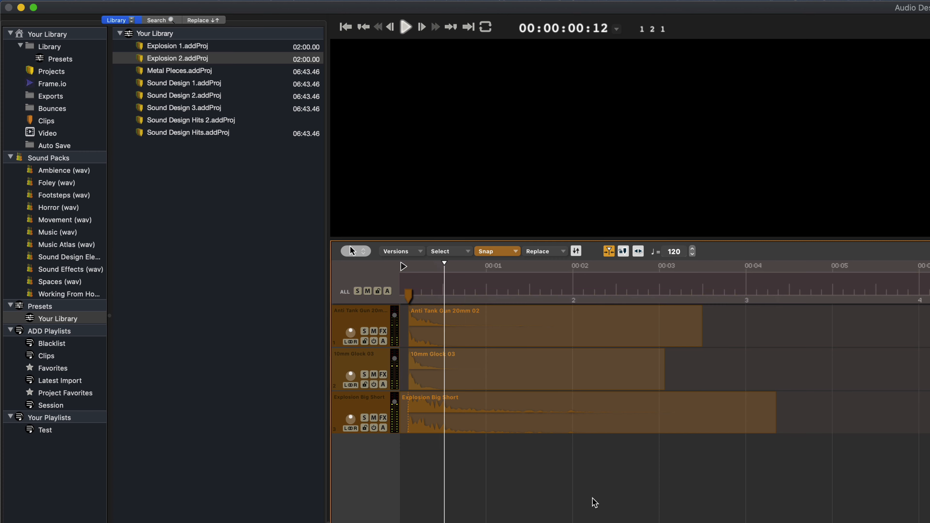
{"action": "key", "text": "space"}
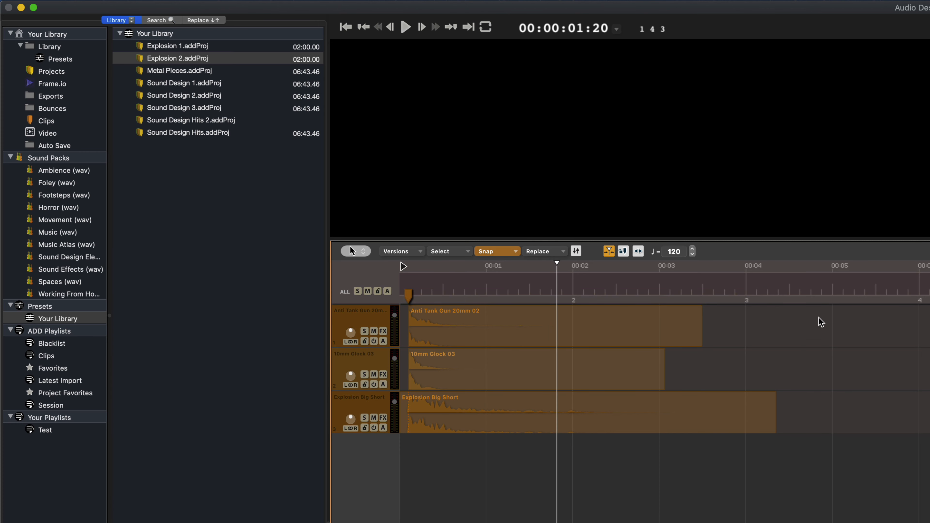
Select all three explosion clips and open the replacement settings.
{"action": "left_click_drag", "start_coordinate": [823, 318], "coordinate": [413, 462]}
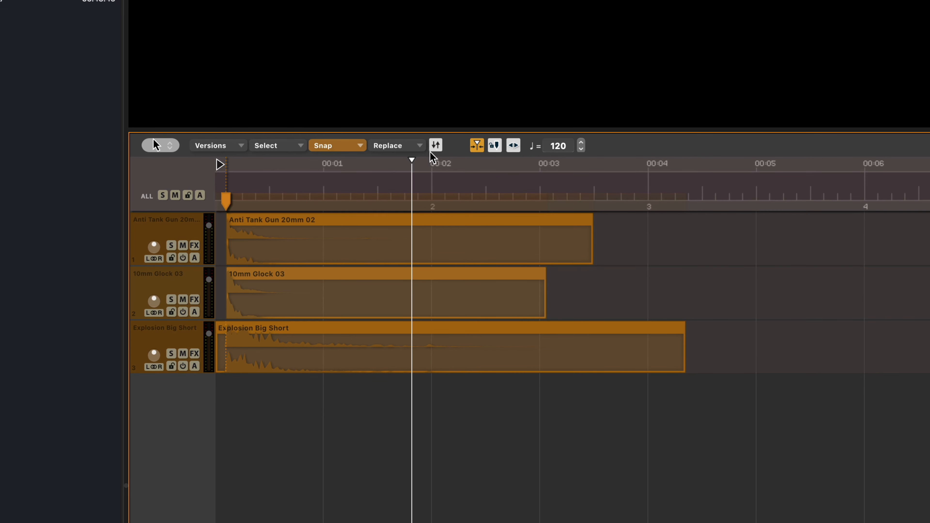
{"action": "left_click", "coordinate": [554, 251]}
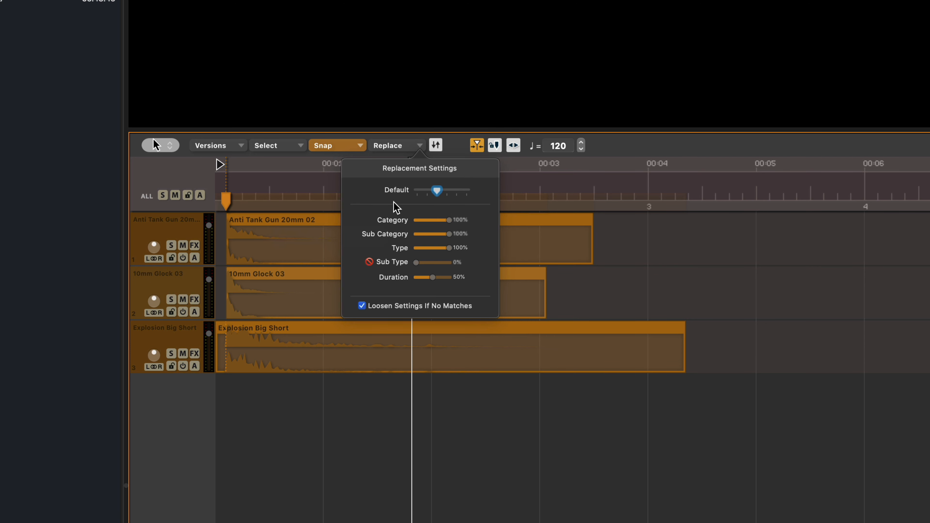
Try the Tight Match and Scramble levels in the replacement settings, and return to Default.
{"action": "left_click_drag", "start_coordinate": [450, 220], "coordinate": [440, 248]}
{"action": "left_click_drag", "start_coordinate": [422, 192], "coordinate": [429, 193]}
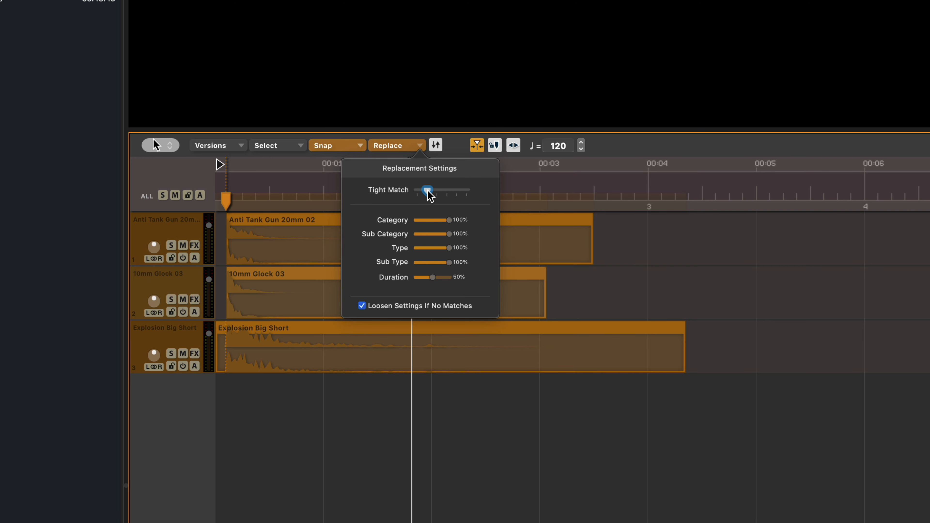
{"action": "left_click_drag", "start_coordinate": [428, 192], "coordinate": [473, 193]}
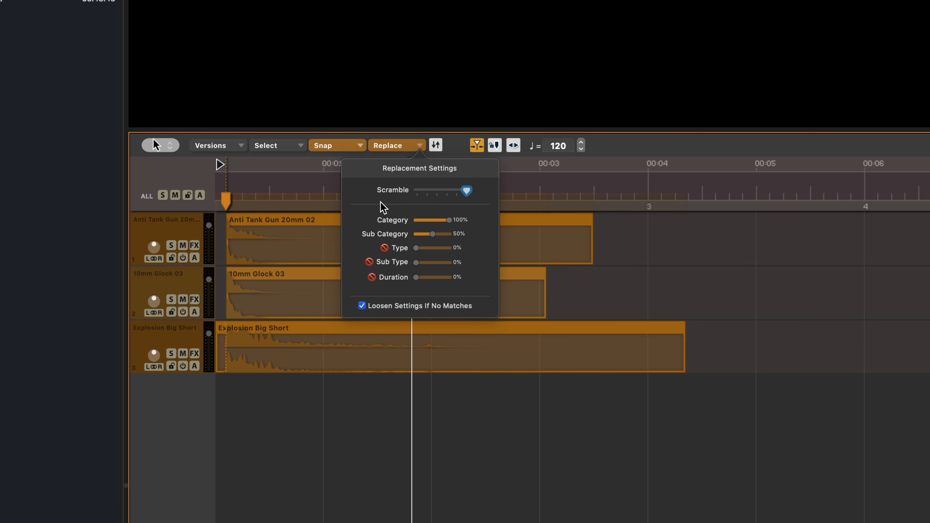
{"action": "left_click_drag", "start_coordinate": [464, 195], "coordinate": [435, 195]}
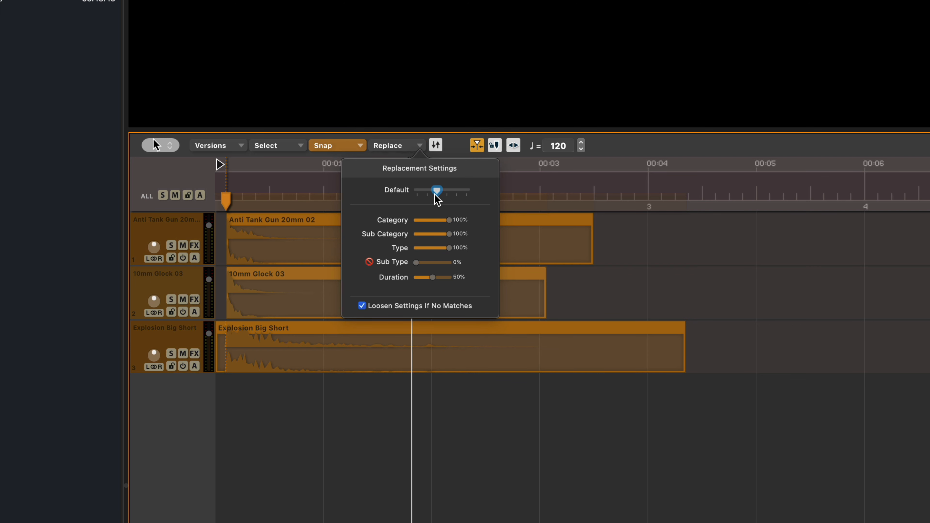
Replace the three selected explosion clips using the Default replacement settings and play back the new combination.
{"action": "left_click", "coordinate": [784, 350]}
{"action": "left_click_drag", "start_coordinate": [221, 363], "coordinate": [210, 413]}
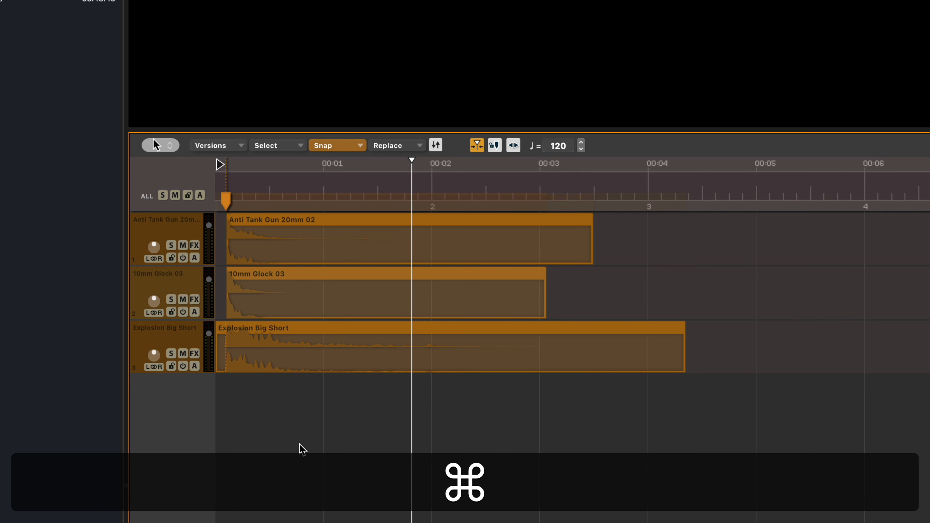
{"action": "key", "text": "super+r"}
{"action": "key", "text": "space"}
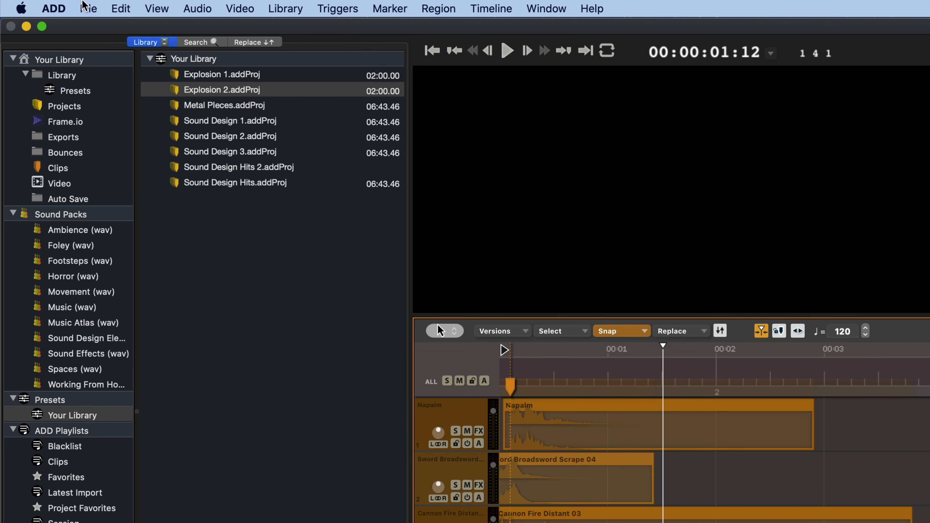
Save the replaced explosion layers as a new preset named Explosion 3 in the Presets folder.
{"action": "left_click", "coordinate": [88, 8]}
{"action": "left_click", "coordinate": [176, 186]}
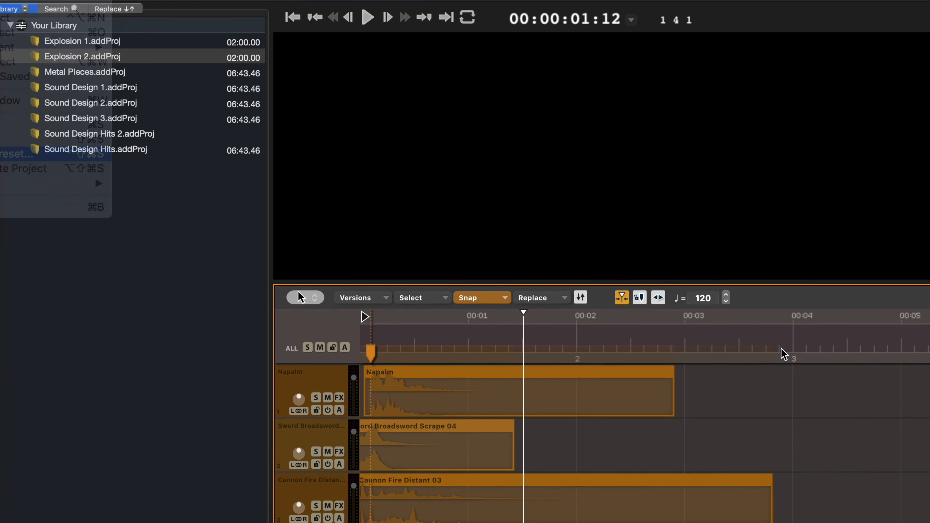
{"action": "left_click", "coordinate": [470, 121]}
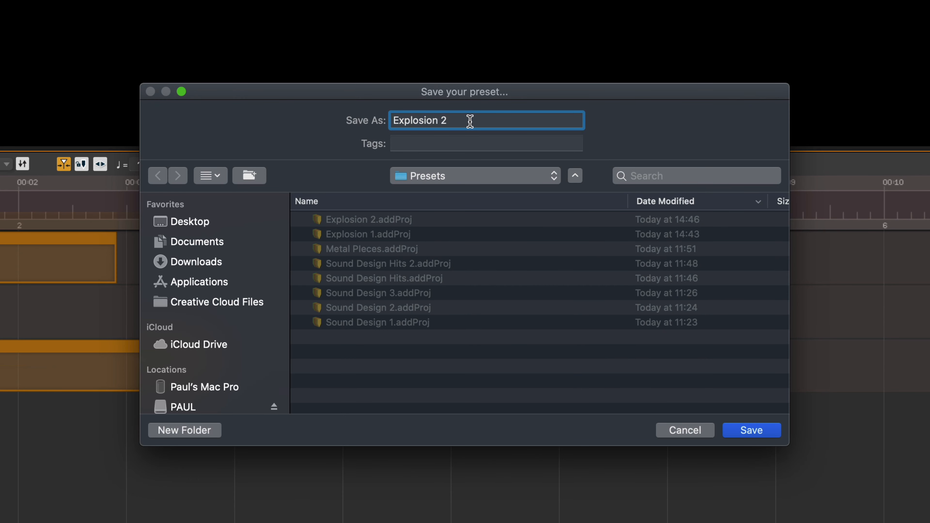
{"action": "key", "text": "BackSpace"}
{"action": "type", "text": "3"}
{"action": "key", "text": "Return"}
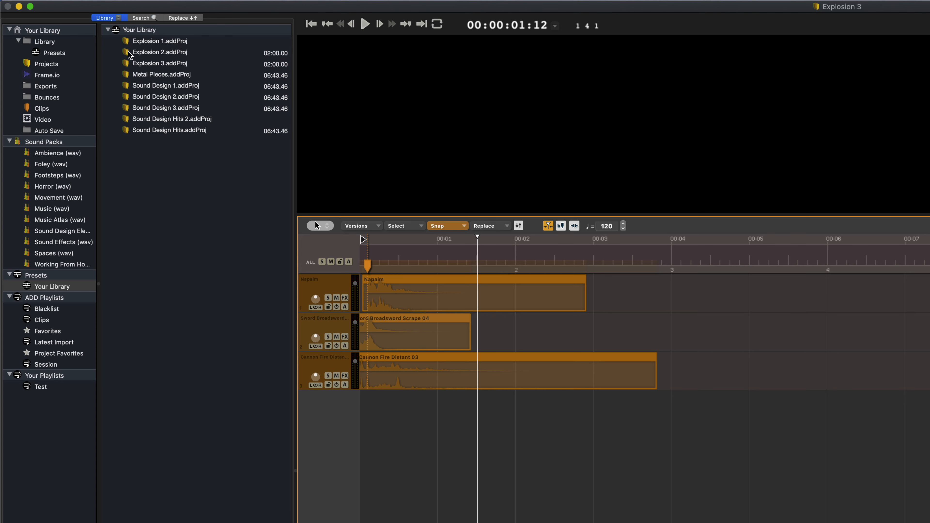
Insert the Explosion 2 preset at 00:00:00:18 and set the playhead to 00:00:01:15.
{"action": "left_click_drag", "start_coordinate": [447, 259], "coordinate": [417, 263]}
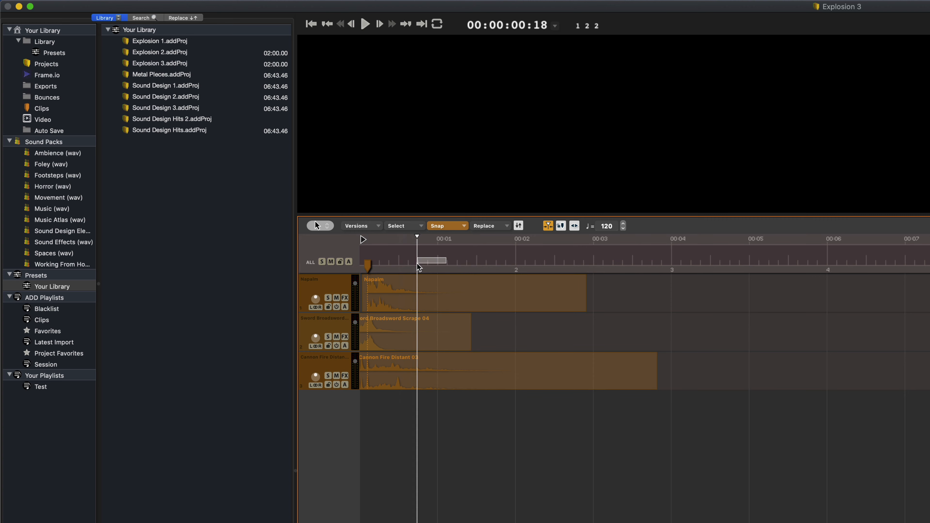
{"action": "double_click", "coordinate": [126, 55]}
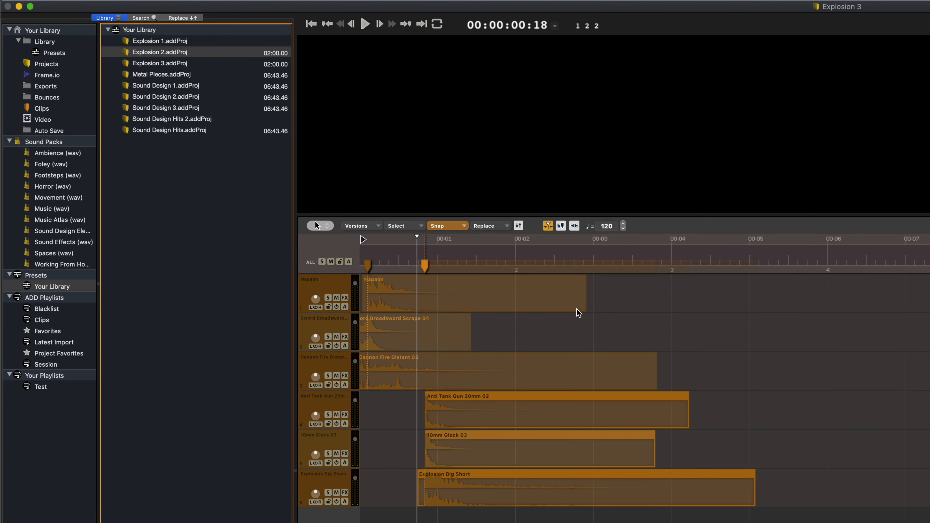
{"action": "left_click_drag", "start_coordinate": [461, 261], "coordinate": [486, 260]}
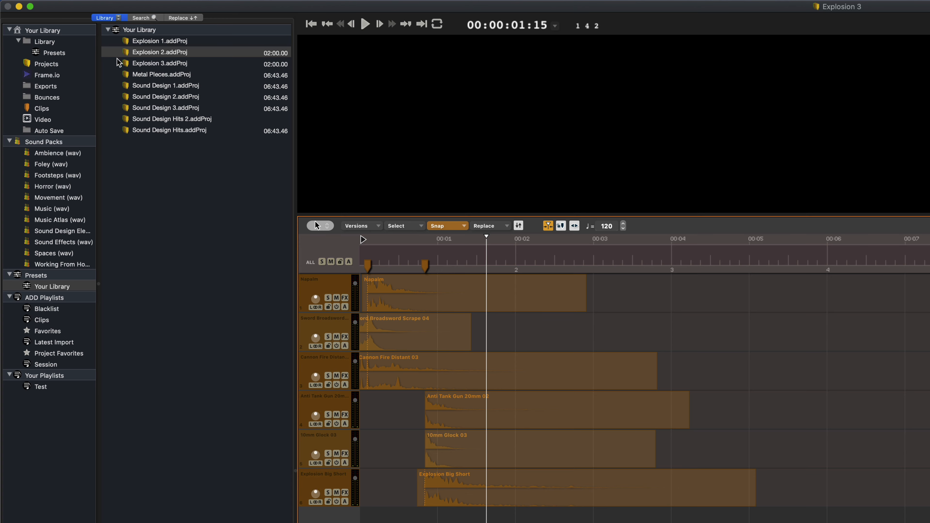
Insert the Explosion 3 preset at 00:00:01:15, clear the clip selection and play all the explosion layers from the start.
{"action": "double_click", "coordinate": [128, 65]}
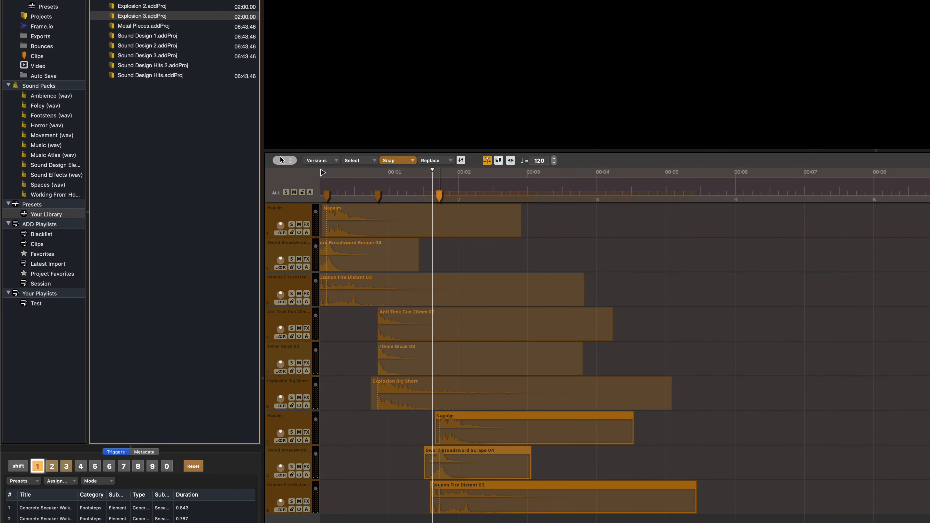
{"action": "key", "text": "Escape"}
{"action": "key", "text": "Return"}
{"action": "key", "text": "space"}
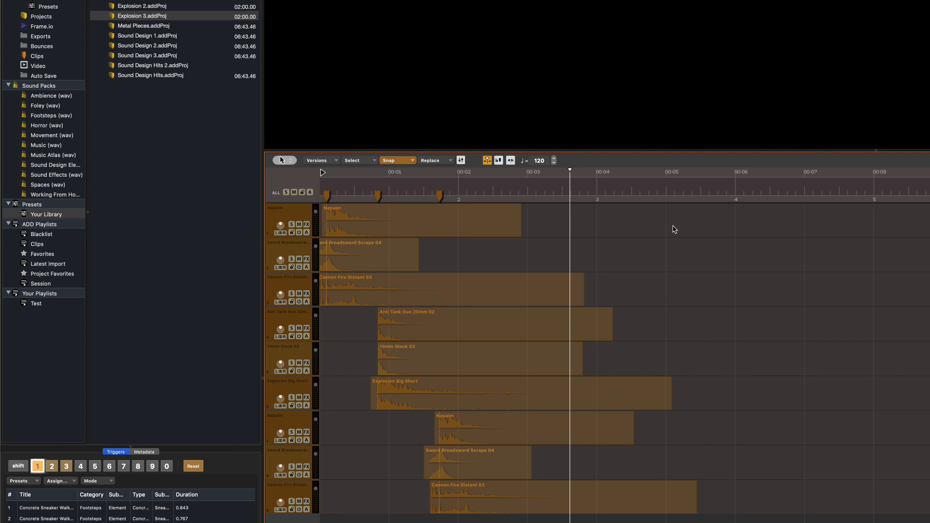
Merge the Napalm, Sword Broadsword Scrape 04 and Cannon Fire Distant 03 clips on the first three tracks into one clip and play it from the start.
{"action": "left_click_drag", "start_coordinate": [640, 218], "coordinate": [361, 288]}
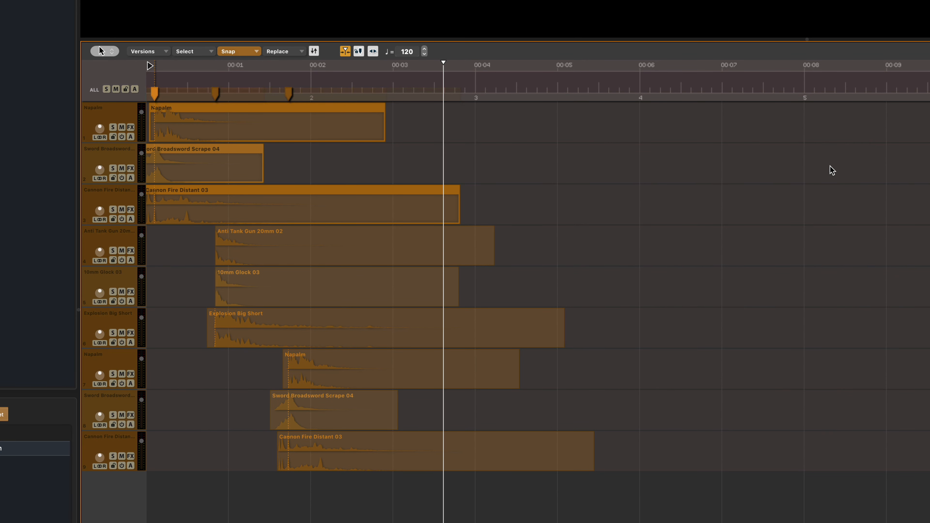
{"action": "key", "text": "shift+m"}
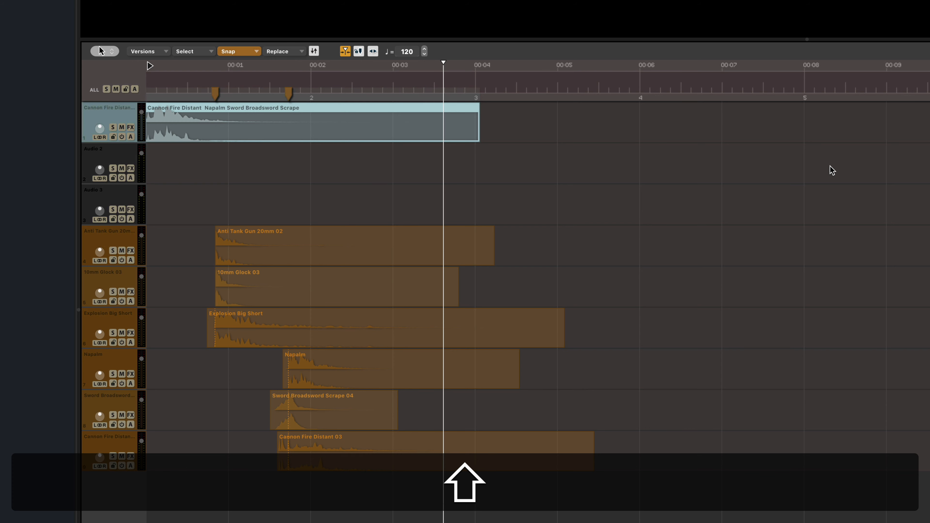
{"action": "left_click", "coordinate": [197, 92]}
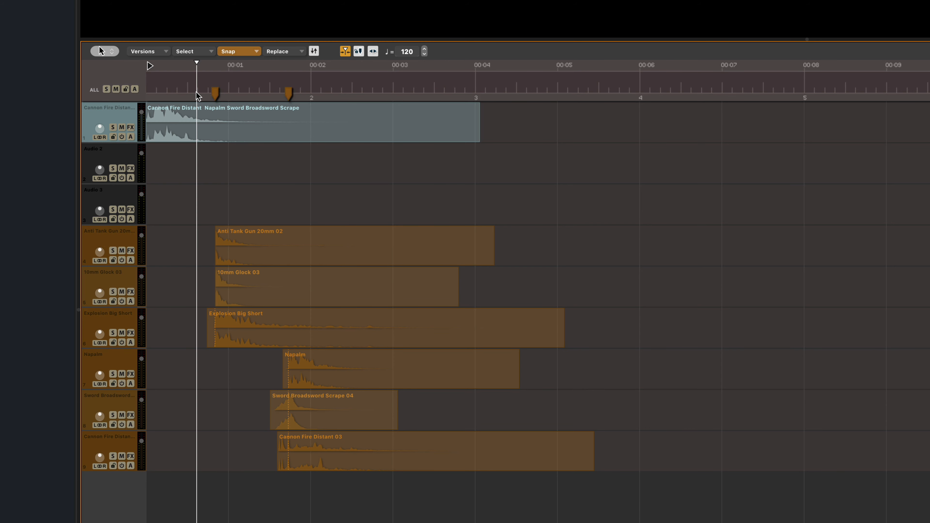
{"action": "key", "text": "Return"}
{"action": "key", "text": "space"}
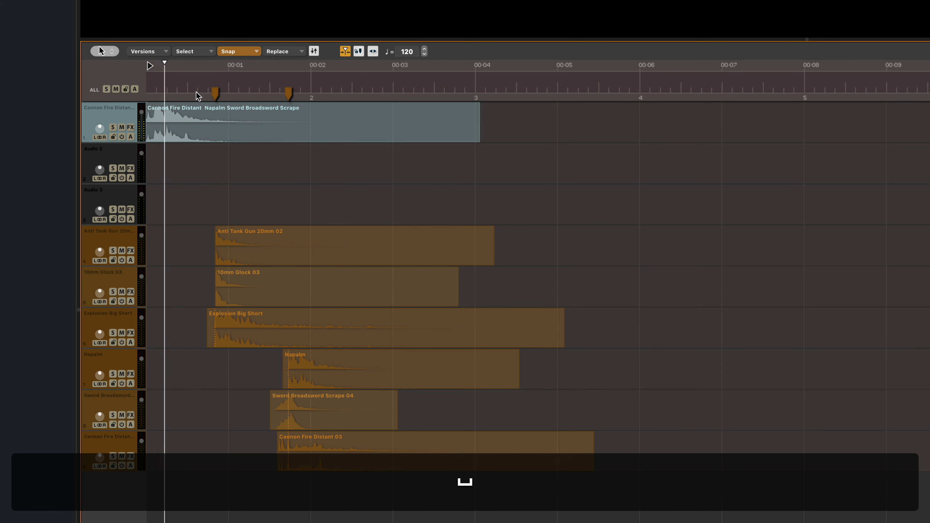